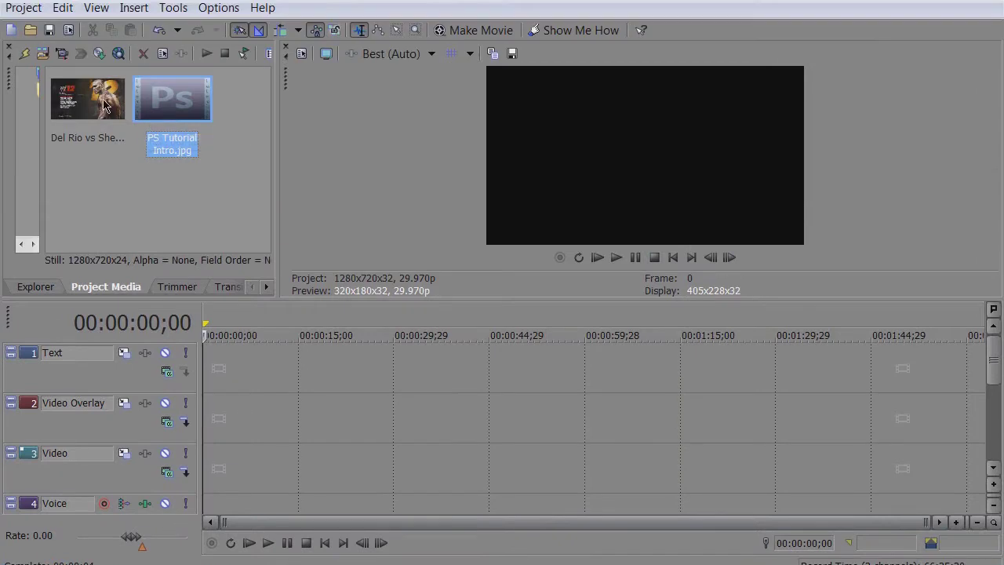
Keep the gameplay clip at the timeline start and delete the Voice track
{"action": "left_click_drag", "start_coordinate": [201, 373], "coordinate": [203, 373]}
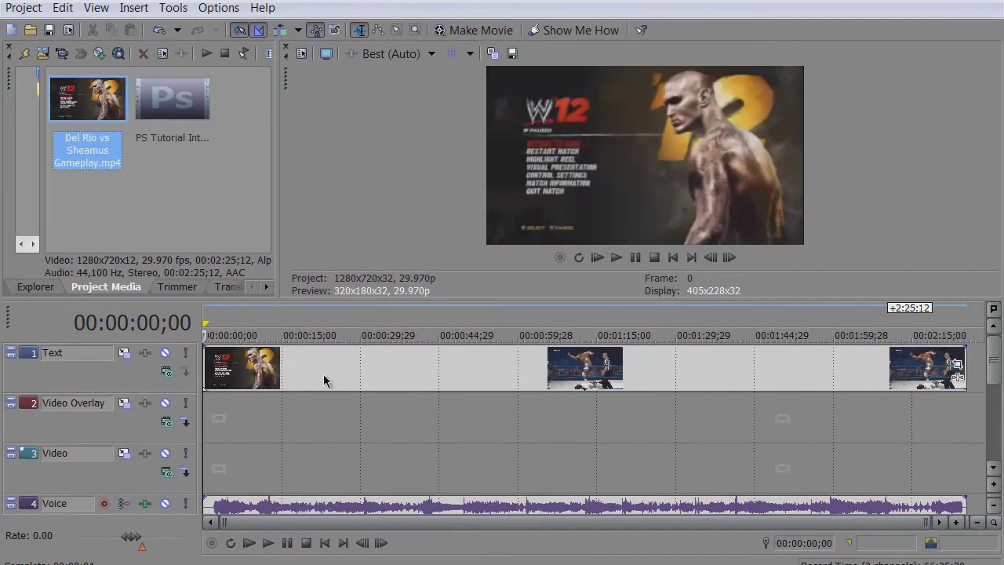
{"action": "right_click", "coordinate": [981, 507]}
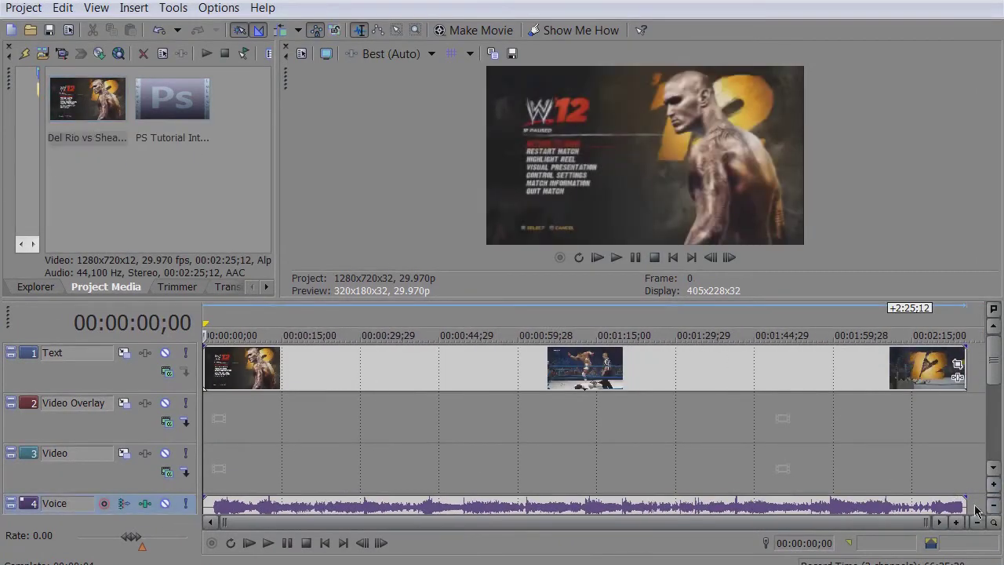
{"action": "left_click", "coordinate": [861, 427]}
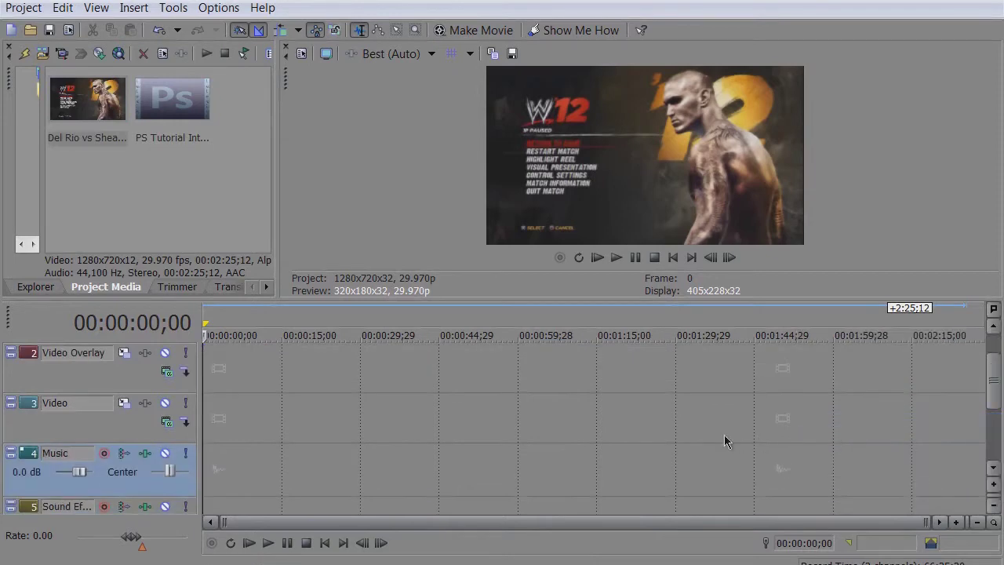
Trim the gameplay clip to about 8;02 and place PS Tutorial Intro.jpg after it
{"action": "scroll", "coordinate": [833, 415], "scroll_direction": "up", "scroll_amount": 2}
{"action": "scroll", "coordinate": [992, 382], "scroll_direction": "up", "scroll_amount": 1}
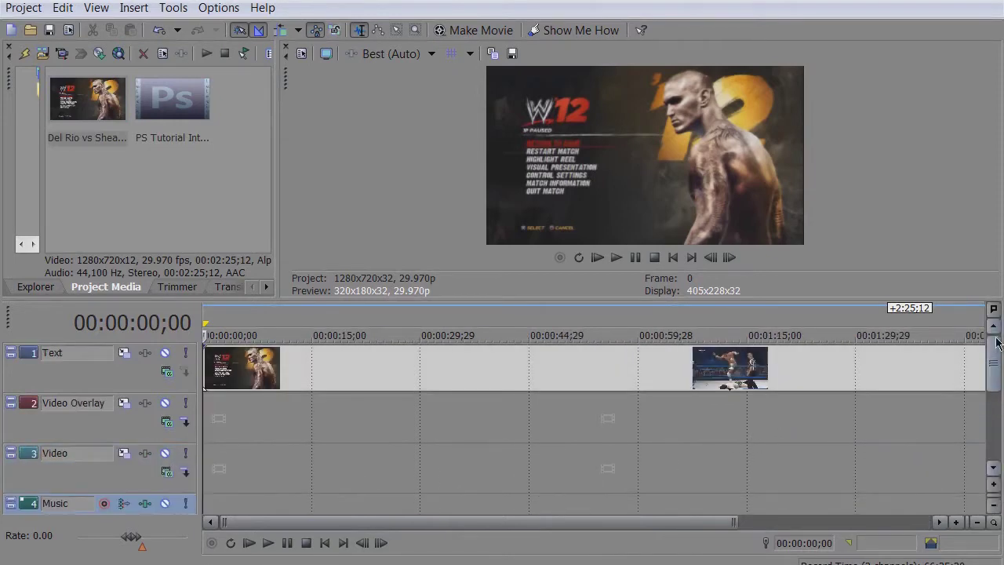
{"action": "left_click_drag", "start_coordinate": [212, 376], "coordinate": [971, 346]}
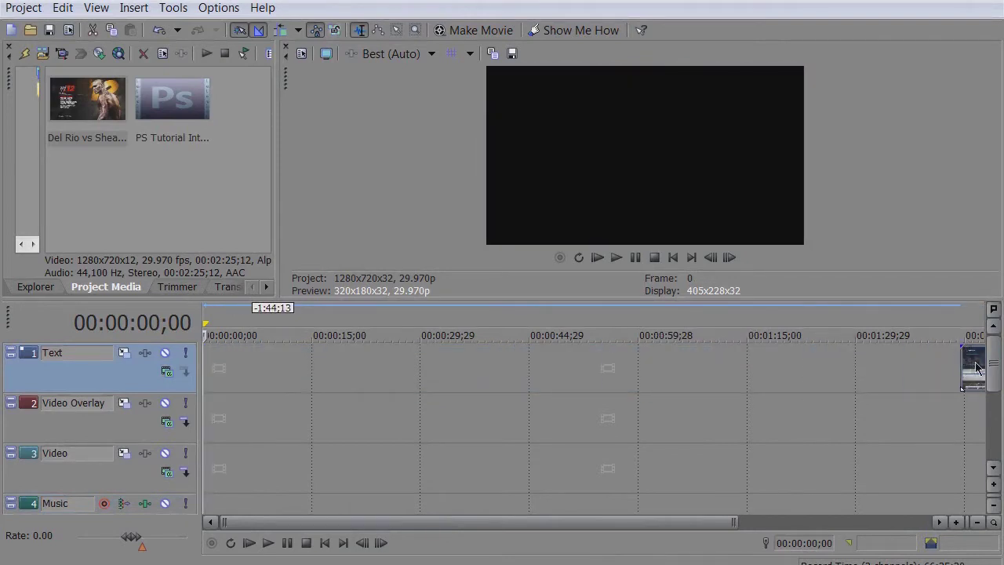
{"action": "left_click_drag", "start_coordinate": [341, 436], "coordinate": [257, 371]}
{"action": "left_click", "coordinate": [262, 335]}
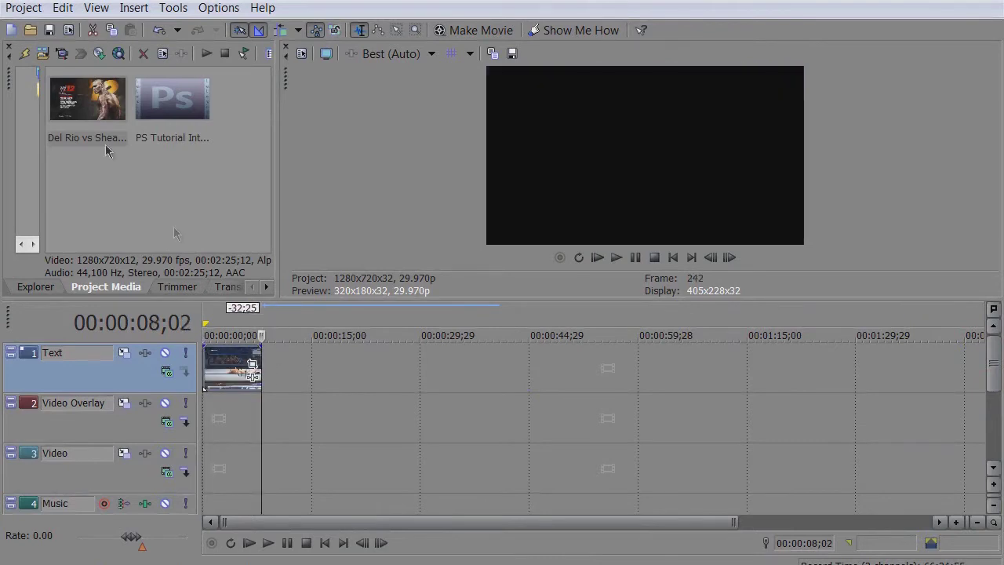
{"action": "left_click_drag", "start_coordinate": [161, 110], "coordinate": [296, 373]}
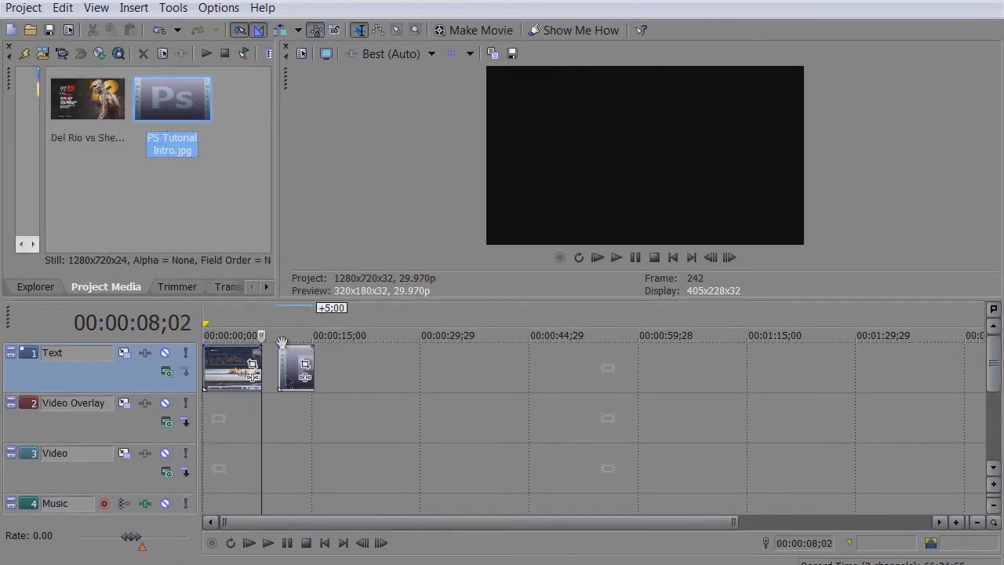
Slide the PS Tutorial Intro image left about 2;09 so it overlaps the gameplay clip's end
{"action": "left_click", "coordinate": [288, 316]}
{"action": "left_click_drag", "start_coordinate": [621, 299], "coordinate": [656, 476]}
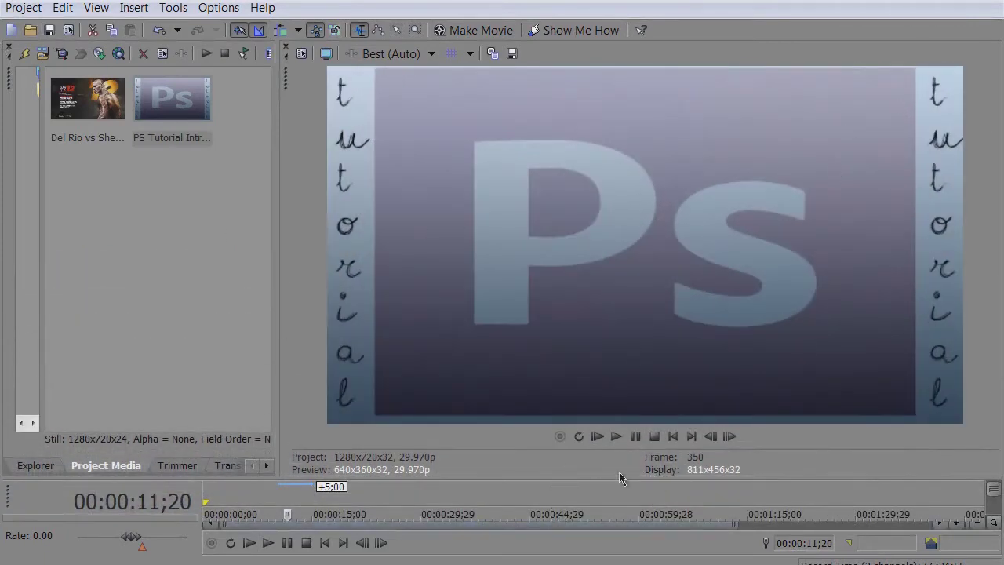
{"action": "left_click_drag", "start_coordinate": [629, 476], "coordinate": [584, 280]}
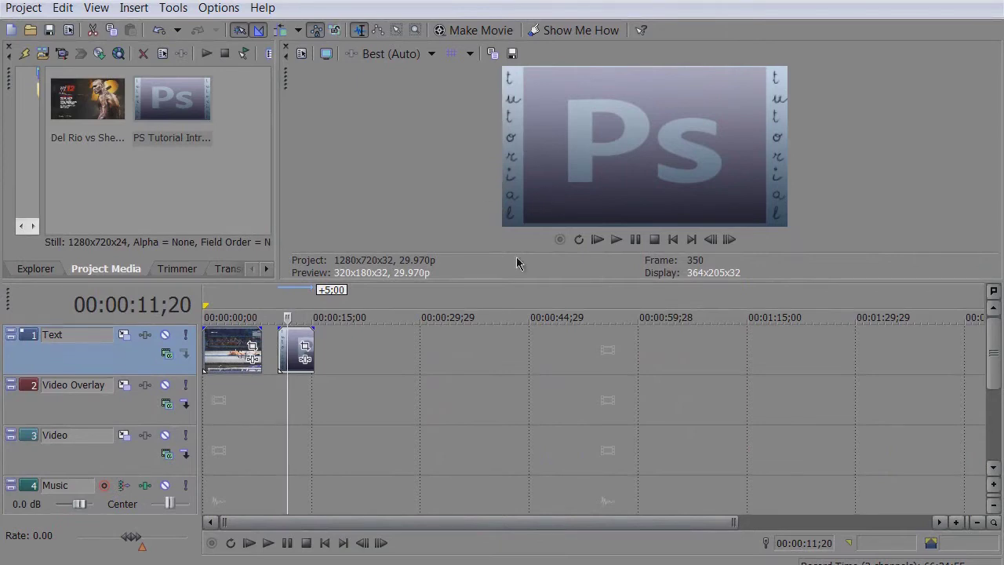
{"action": "left_click_drag", "start_coordinate": [294, 357], "coordinate": [263, 308]}
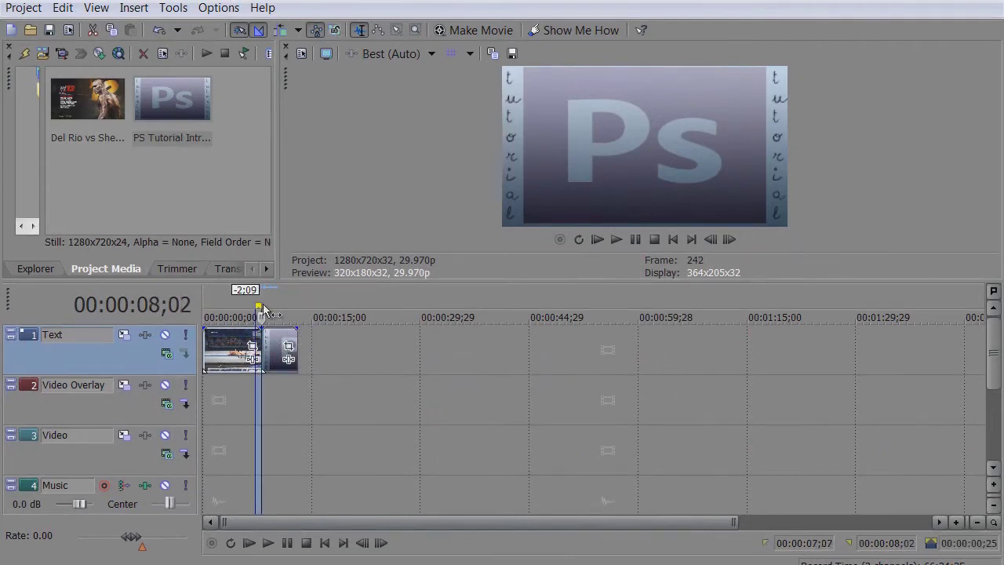
Stretch the loop region to the project's end at 00:00:13;02
{"action": "left_click", "coordinate": [261, 306]}
{"action": "mouse_move", "coordinate": [282, 309]}
{"action": "left_mouse_down"}
{"action": "mouse_move", "coordinate": [295, 308]}
{"action": "mouse_move", "coordinate": [185, 306]}
{"action": "left_mouse_up"}
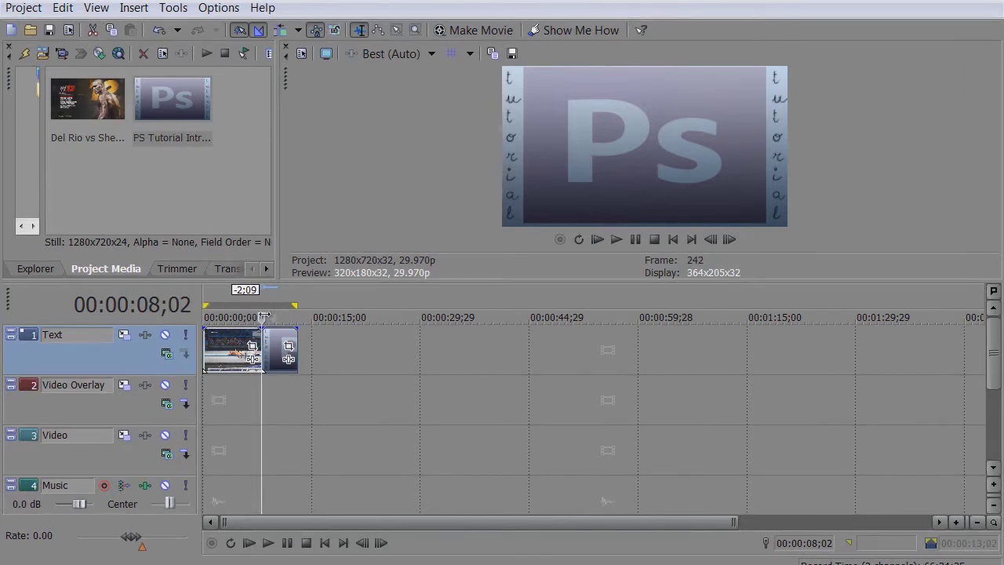
{"action": "left_click", "coordinate": [298, 306]}
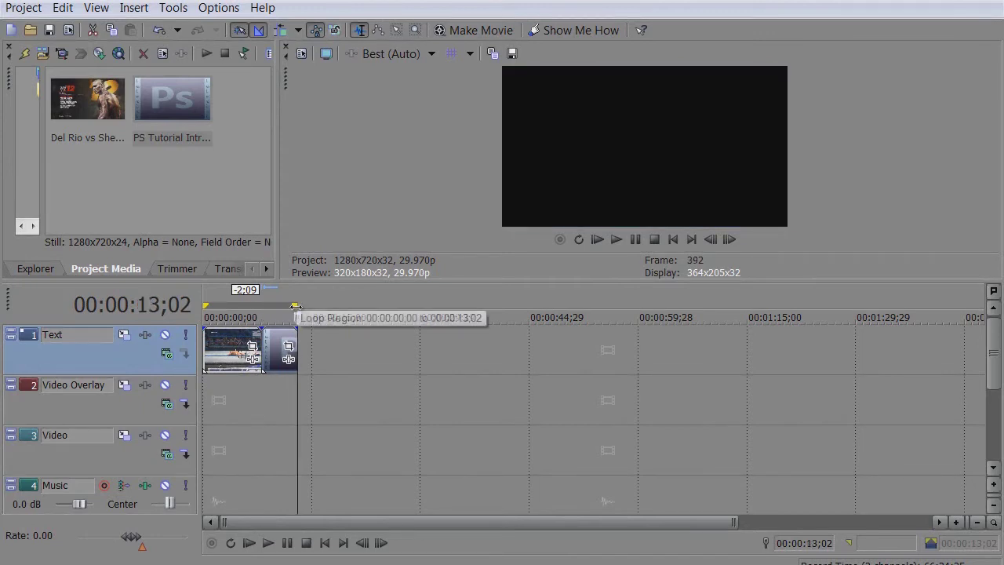
Play back from 00:00:05;22 to preview the crossfade into the PS image
{"action": "left_click", "coordinate": [266, 298]}
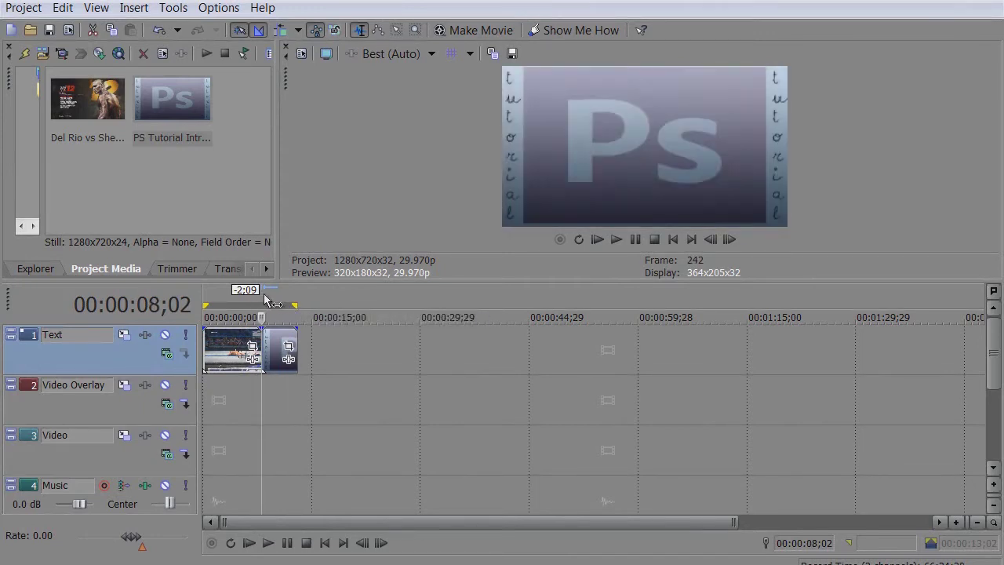
{"action": "left_click", "coordinate": [246, 298]}
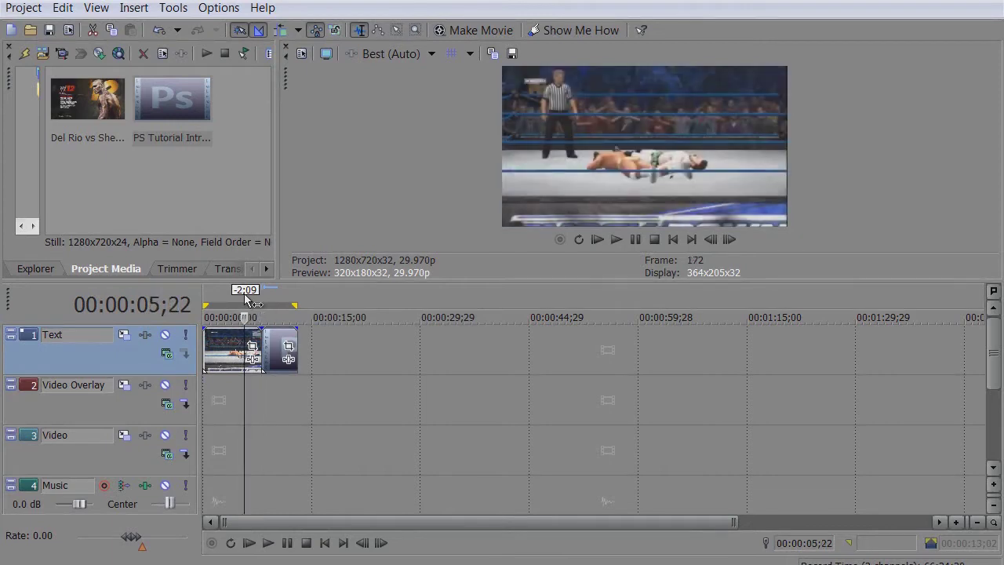
{"action": "key", "text": "space"}
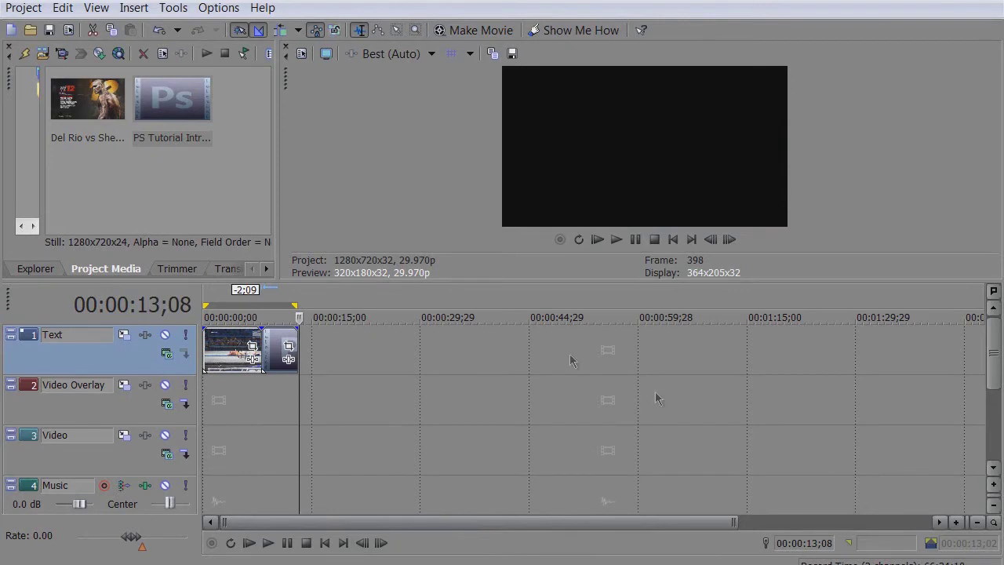
{"action": "key", "text": "space"}
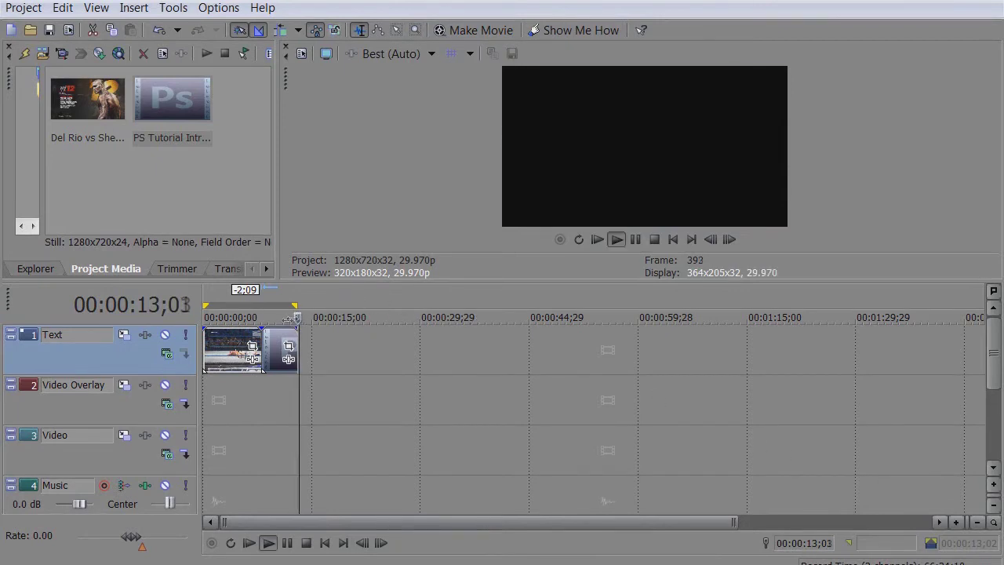
{"action": "left_click", "coordinate": [282, 317]}
Step frame by frame from 3;10, then play and scrub to about 11 s to see the Ps image
{"action": "left_click_drag", "start_coordinate": [282, 316], "coordinate": [261, 317]}
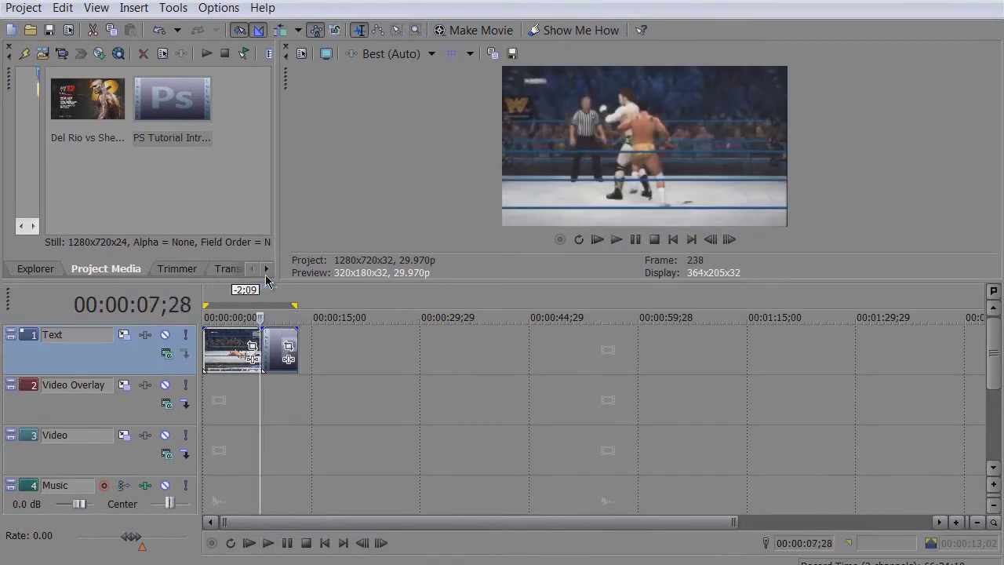
{"action": "left_click", "coordinate": [227, 315]}
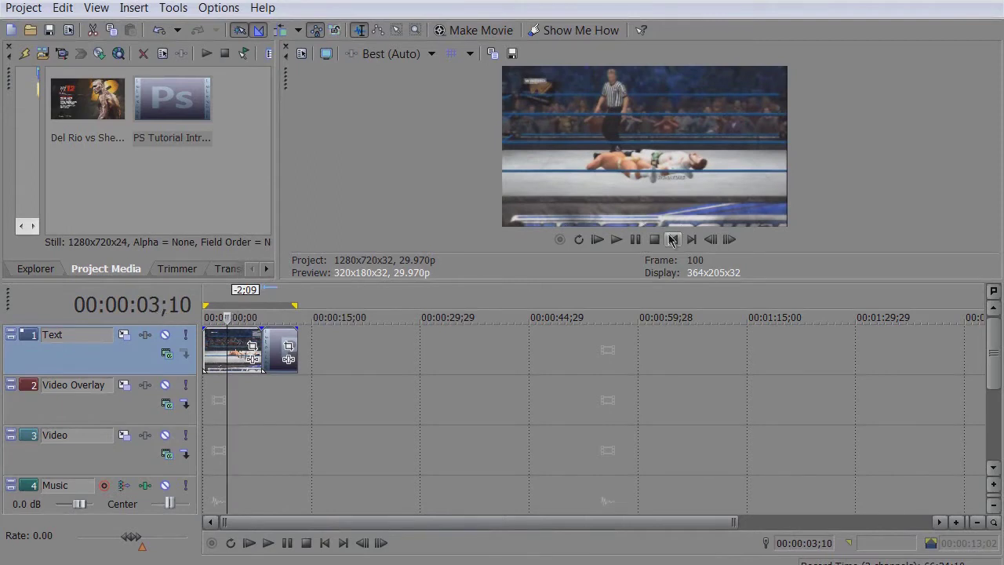
{"action": "left_click", "coordinate": [729, 240]}
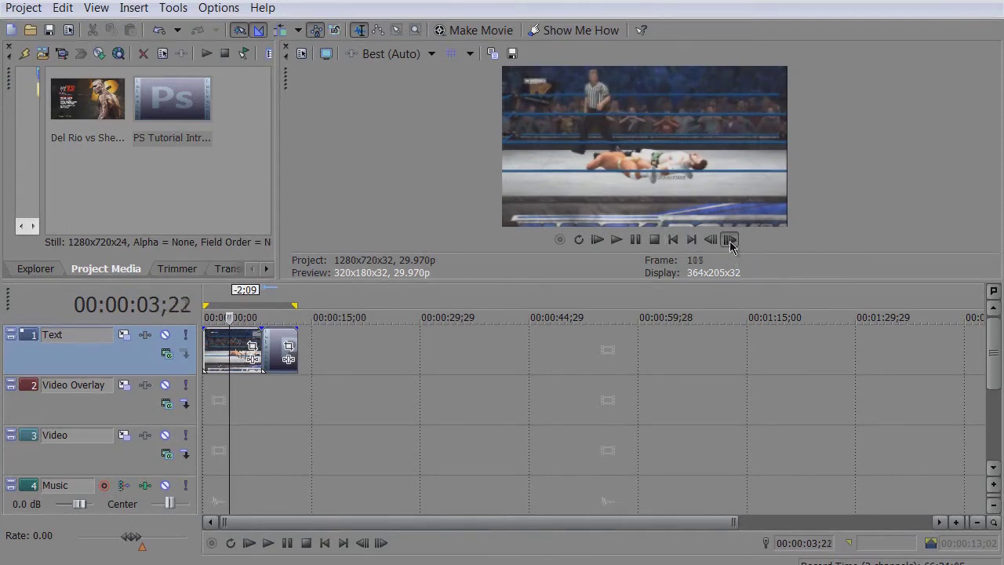
{"action": "left_click", "coordinate": [728, 240]}
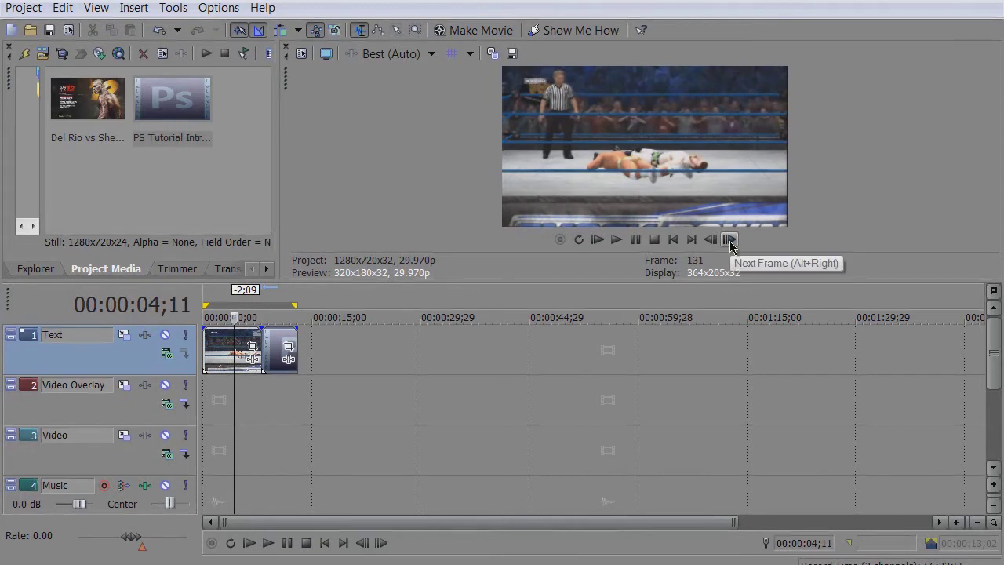
{"action": "left_click", "coordinate": [712, 242]}
{"action": "left_click", "coordinate": [712, 242]}
{"action": "left_click", "coordinate": [712, 242]}
{"action": "left_click", "coordinate": [713, 240]}
{"action": "left_click", "coordinate": [712, 240]}
{"action": "left_click", "coordinate": [712, 240]}
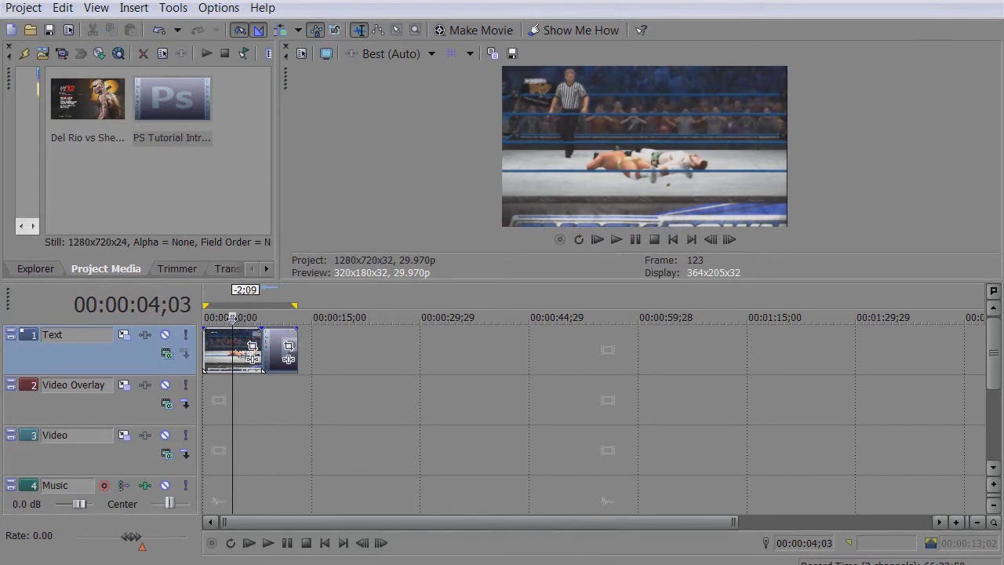
{"action": "key", "text": "space"}
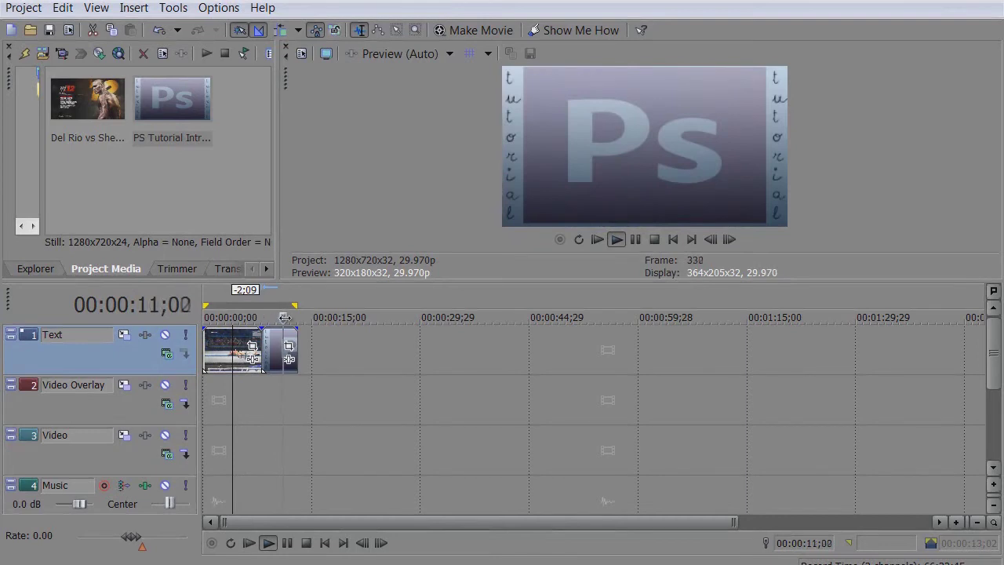
{"action": "left_click_drag", "start_coordinate": [287, 318], "coordinate": [288, 318]}
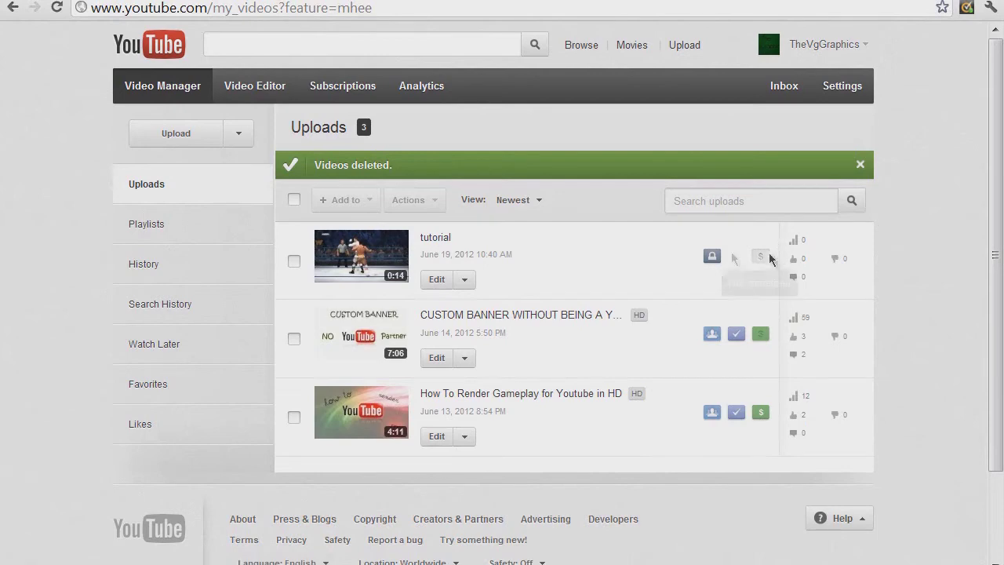
Go to Video Manager from the account menu and edit the 'tutorial' upload
{"action": "left_click", "coordinate": [433, 241]}
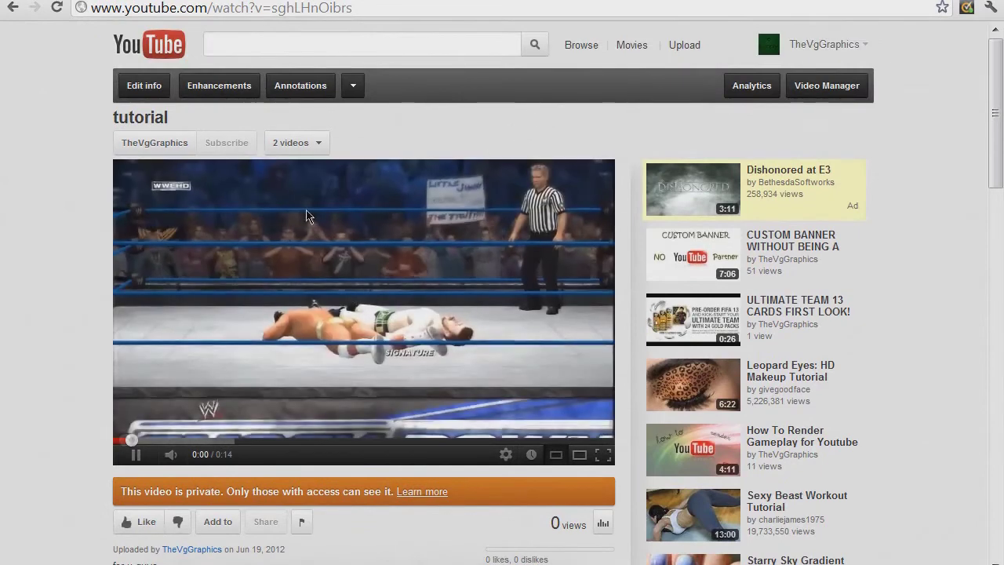
{"action": "left_click", "coordinate": [850, 45]}
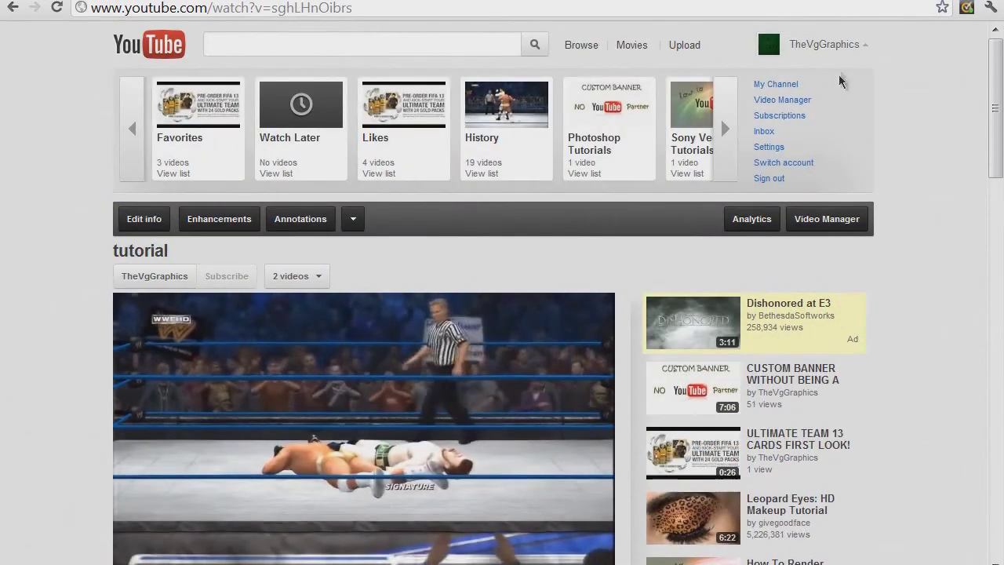
{"action": "left_click", "coordinate": [785, 103]}
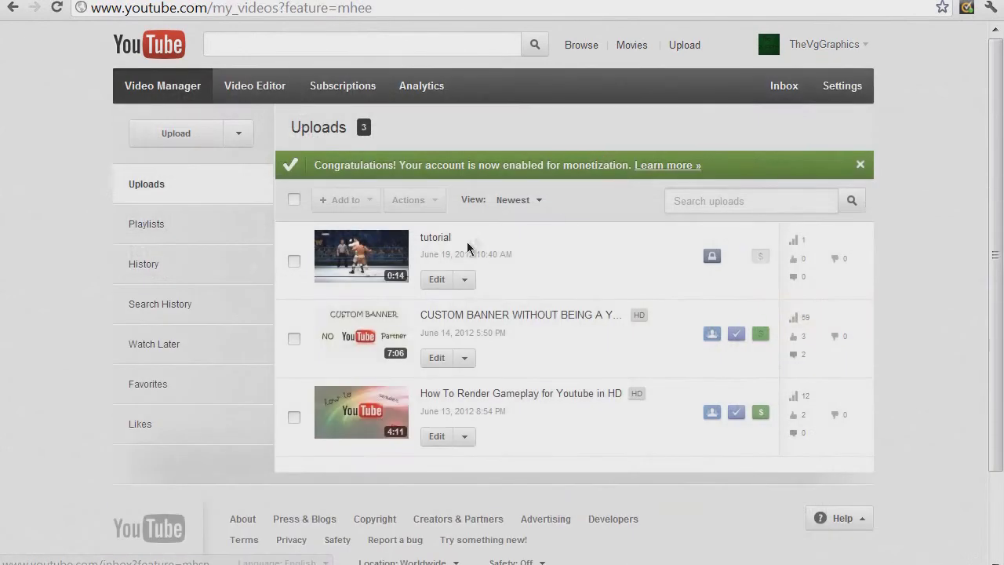
{"action": "left_click", "coordinate": [447, 280]}
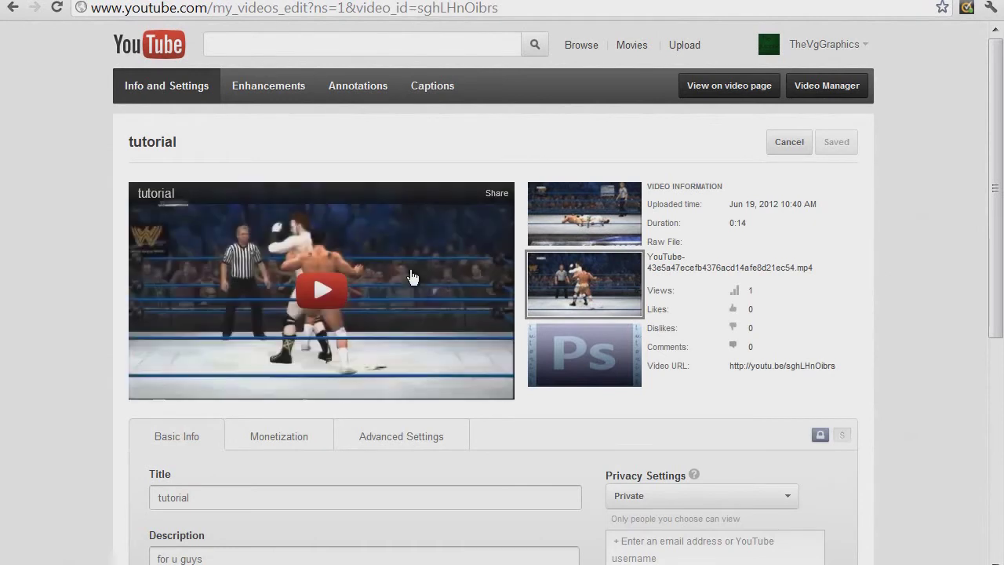
Set the third frame, the Photoshop image, as the tutorial video's thumbnail
{"action": "left_click", "coordinate": [553, 231]}
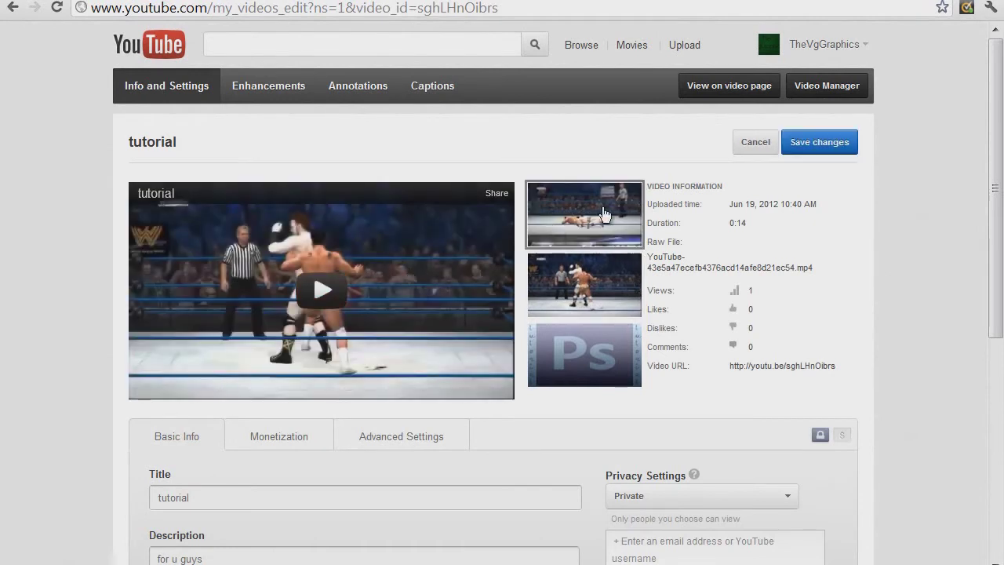
{"action": "left_click", "coordinate": [584, 283]}
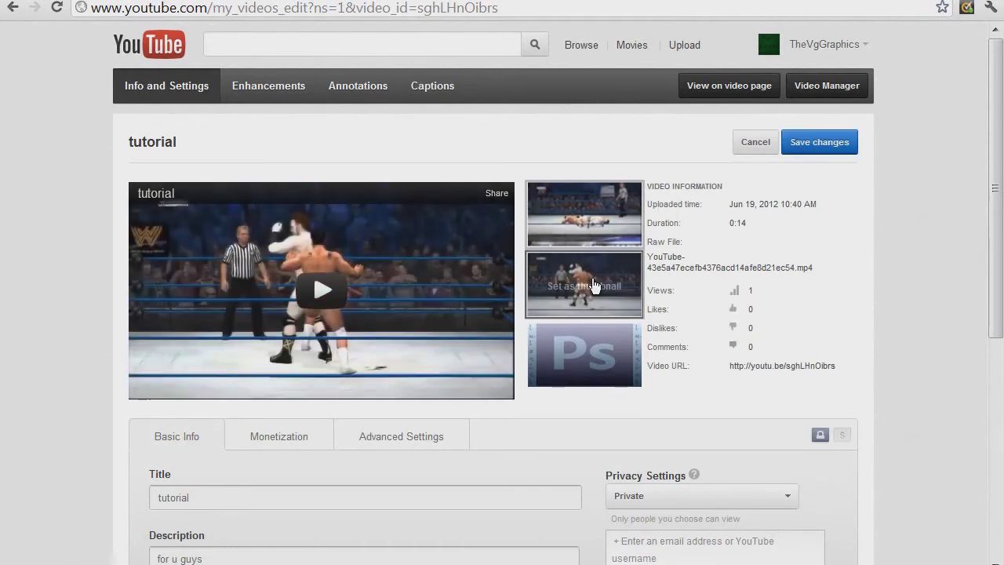
{"action": "left_click", "coordinate": [583, 381]}
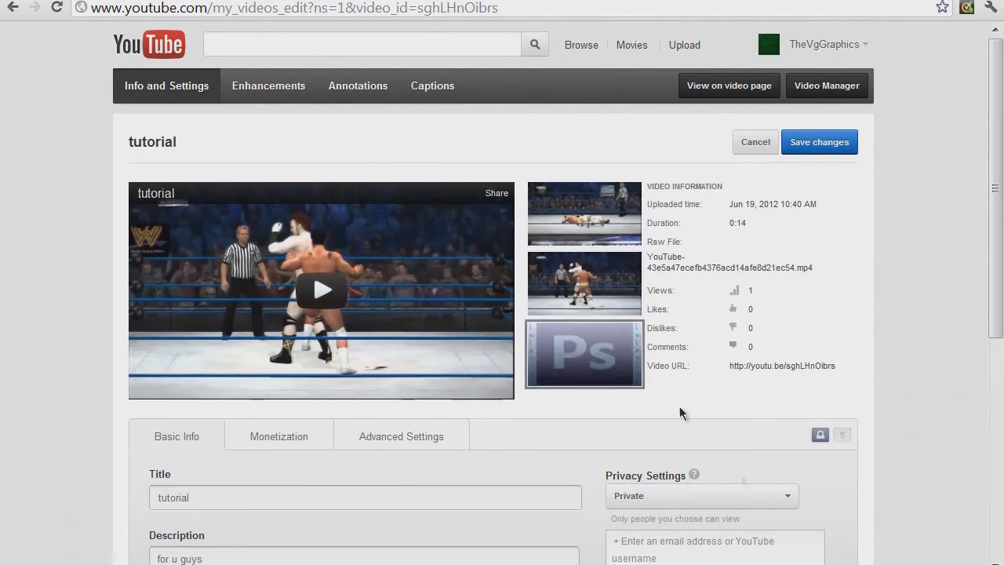
{"action": "scroll", "coordinate": [583, 381], "scroll_direction": "down", "scroll_amount": 3}
{"action": "scroll", "coordinate": [642, 183], "scroll_direction": "up", "scroll_amount": 3}
Save the thumbnail change and return to Video Manager's uploads list
{"action": "right_click", "coordinate": [824, 155]}
{"action": "left_click", "coordinate": [811, 144]}
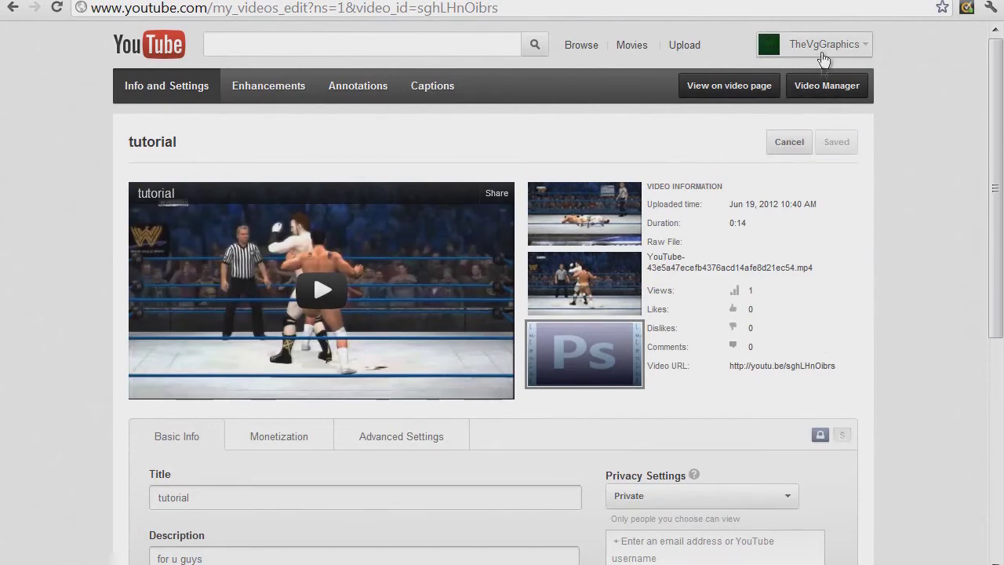
{"action": "left_click", "coordinate": [820, 82]}
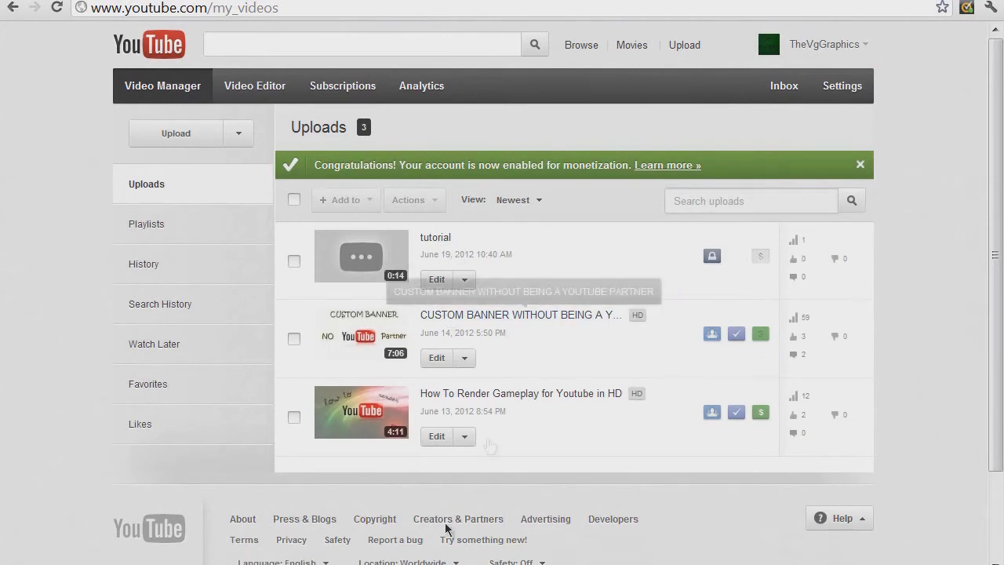
Switch back to the Vegas Movie Studio window from its taskbar preview
{"action": "mouse_move", "coordinate": [363, 564]}
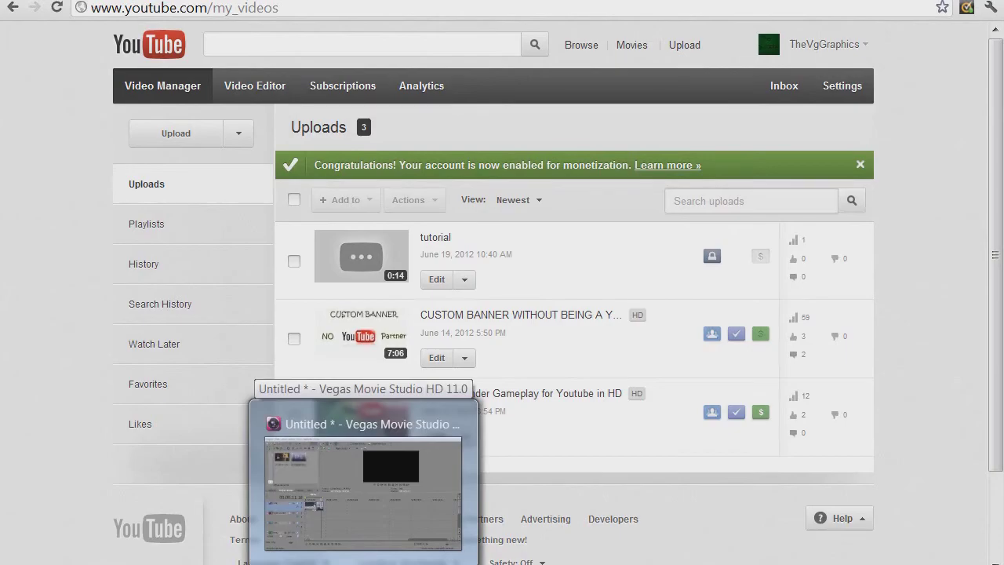
{"action": "left_click", "coordinate": [363, 564]}
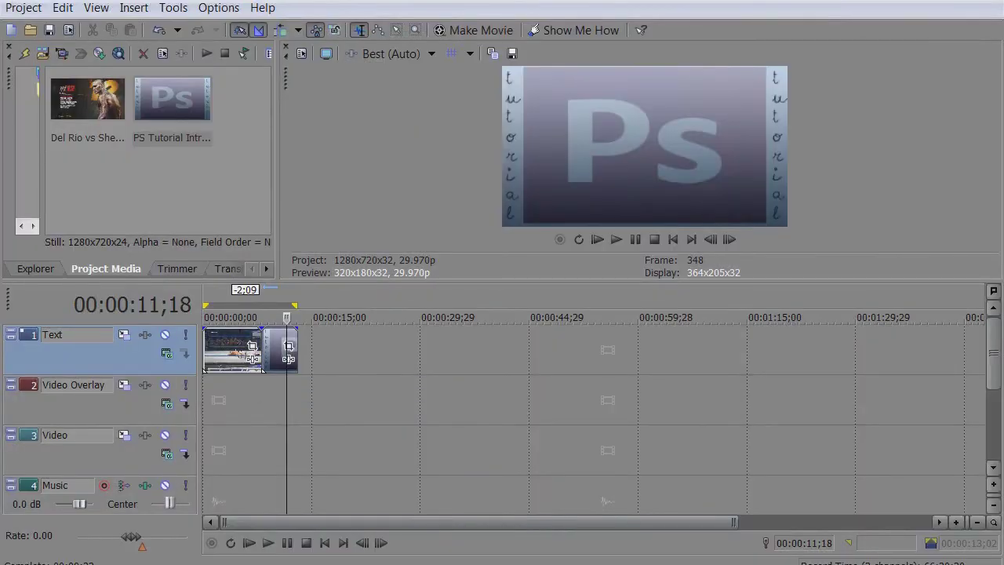
{"action": "mouse_move", "coordinate": [402, 564]}
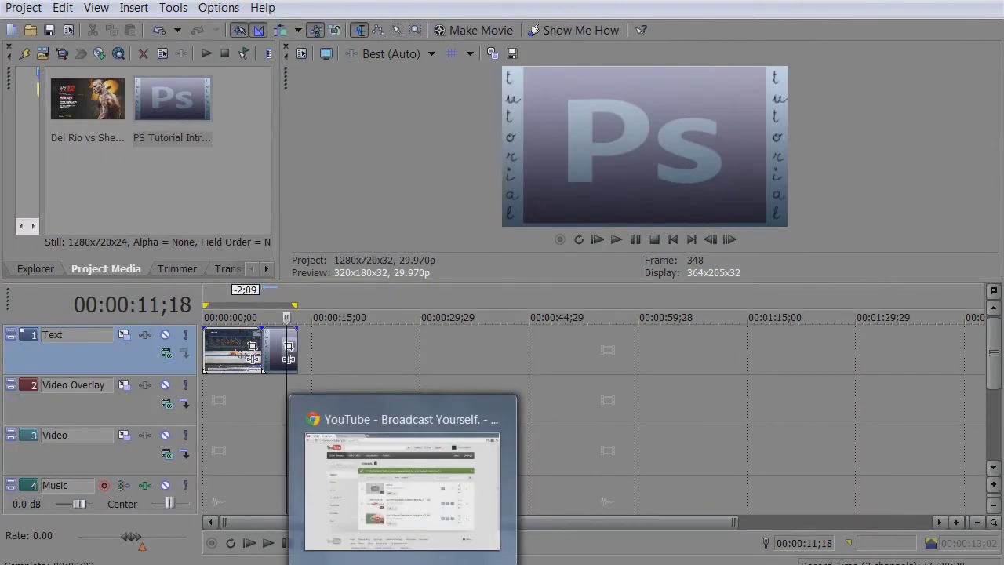